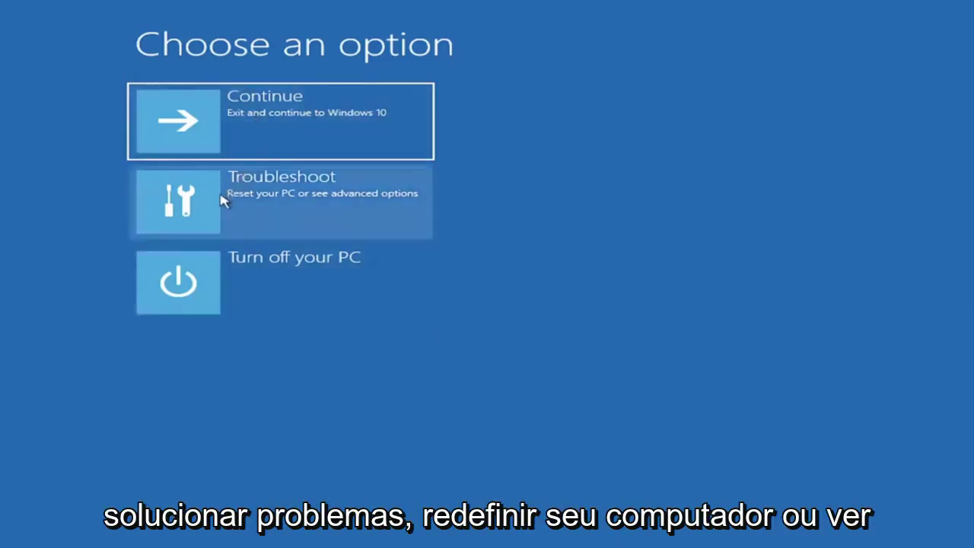
# From Troubleshoot, preview the Reset this PC choices, then return to the Troubleshoot page
pyautogui.click(319, 202)
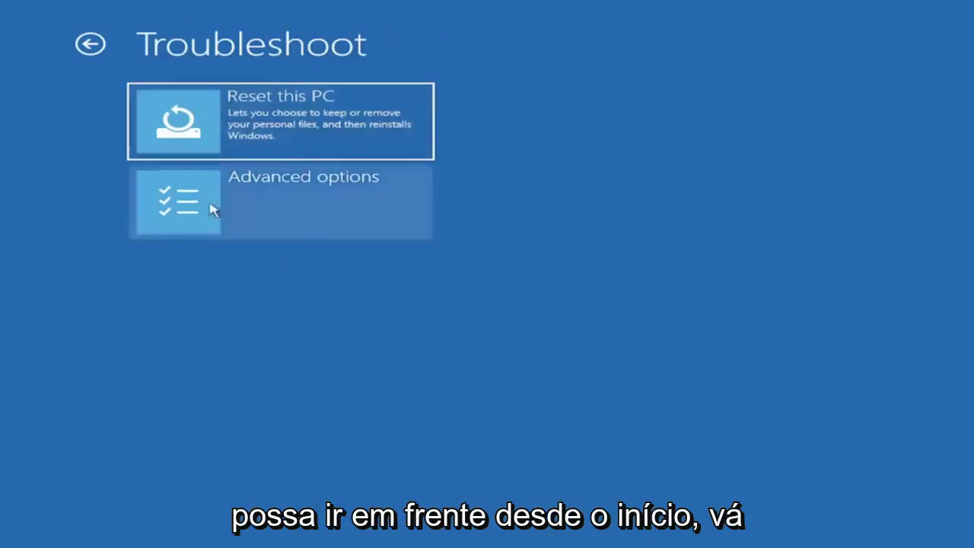
pyautogui.click(233, 131)
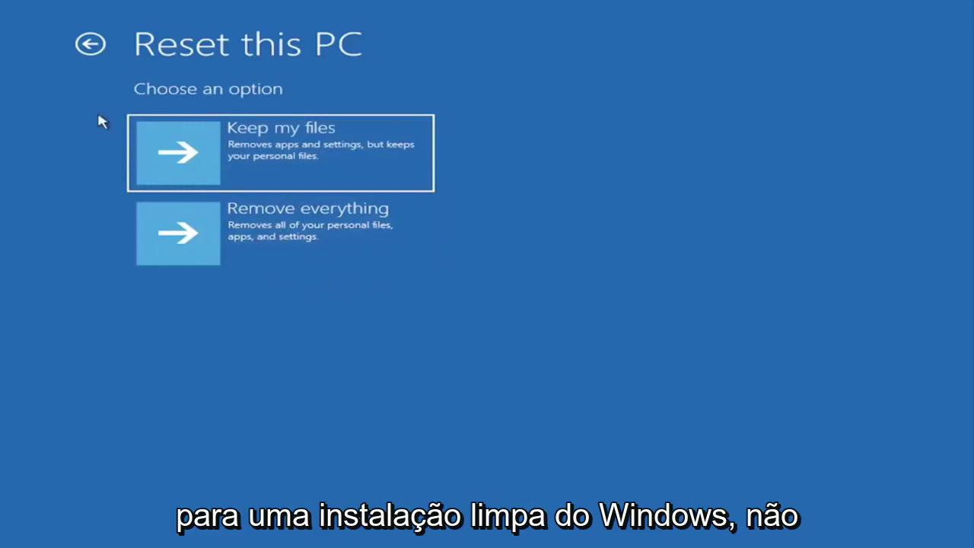
pyautogui.click(92, 48)
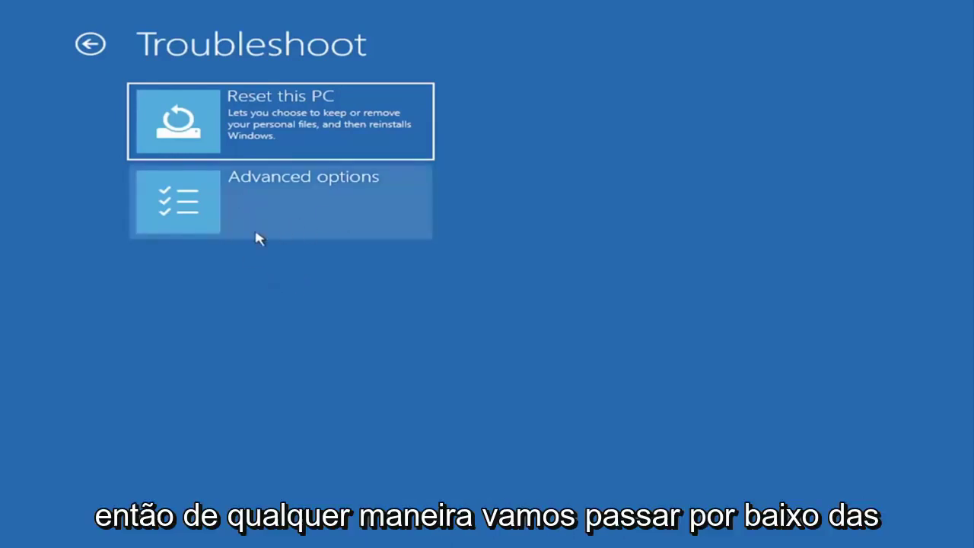
# Open Advanced options to list Startup Repair, System Restore and Command Prompt
pyautogui.click(285, 213)
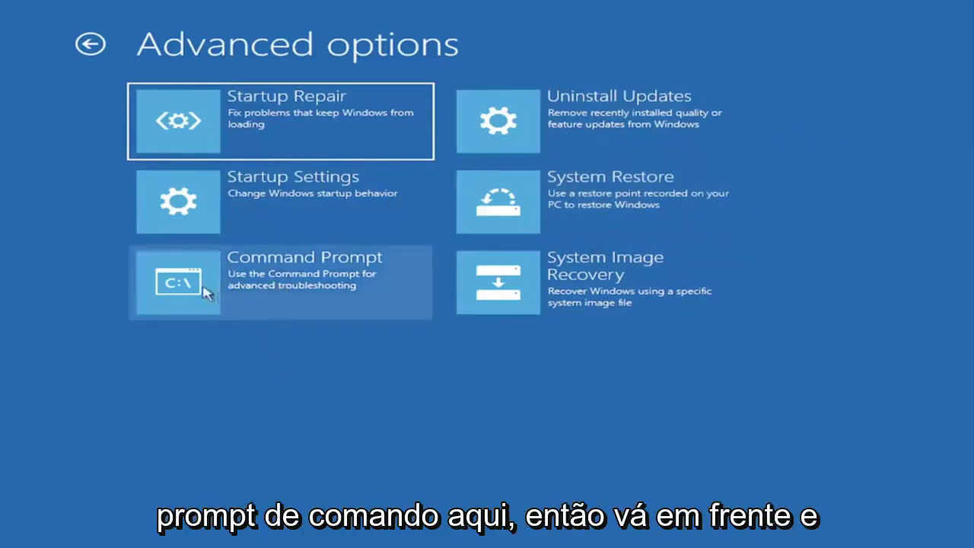
# Launch Command Prompt and run Bootrec /fixmbr to repair the master boot record
pyautogui.click(272, 285)
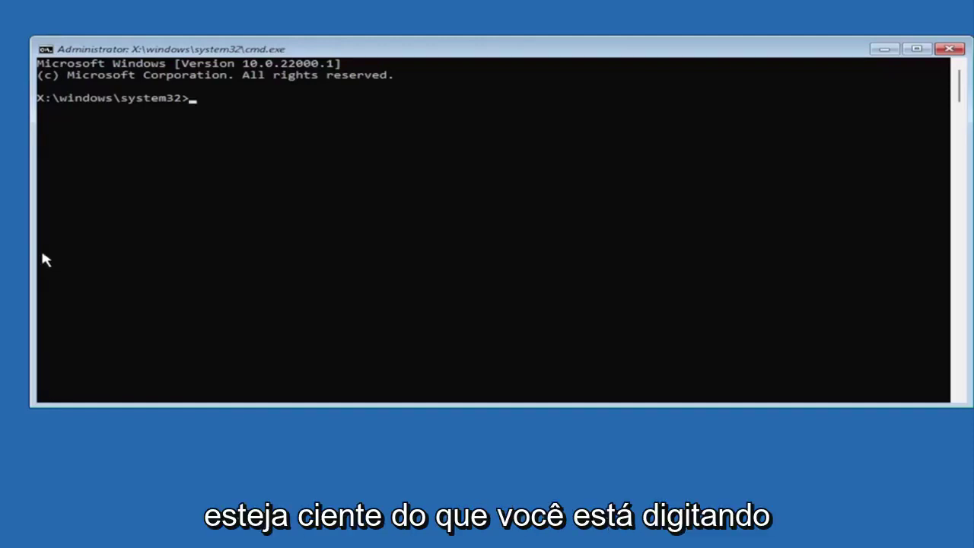
pyautogui.click(308, 148)
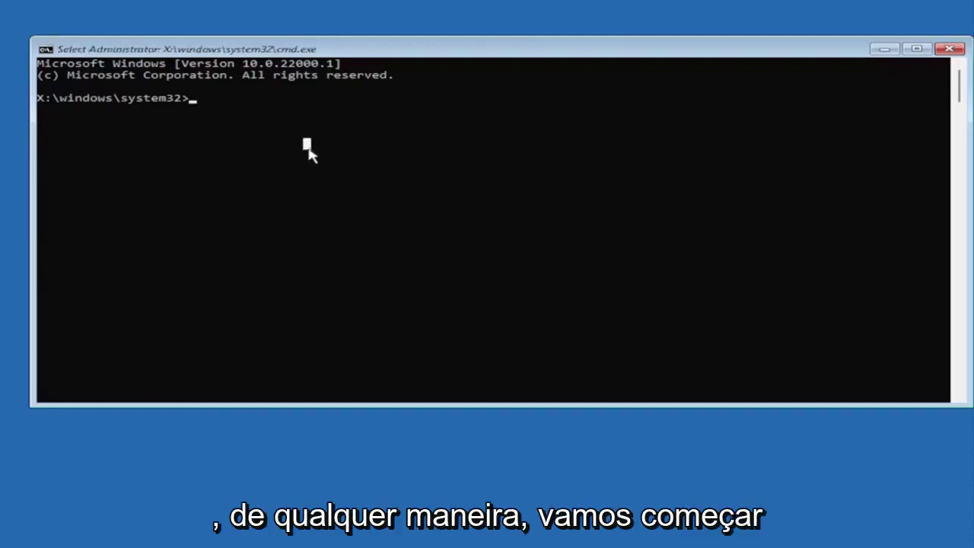
pyautogui.write('Bo')
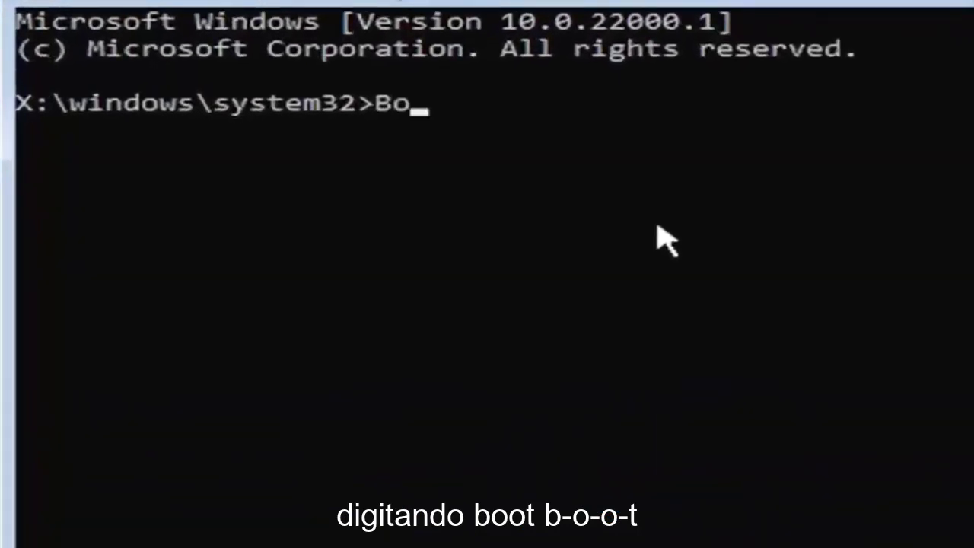
pyautogui.write('otrec')
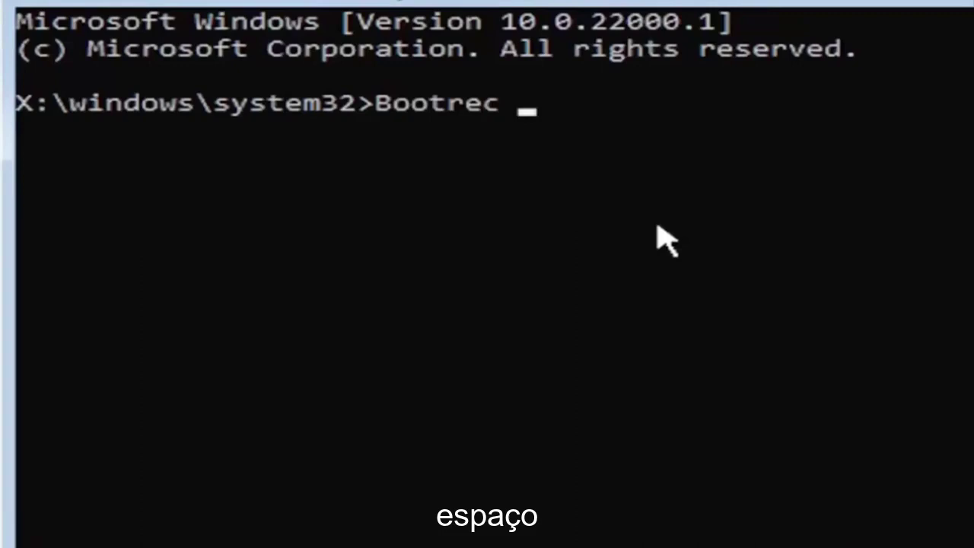
pyautogui.write(' /fix')
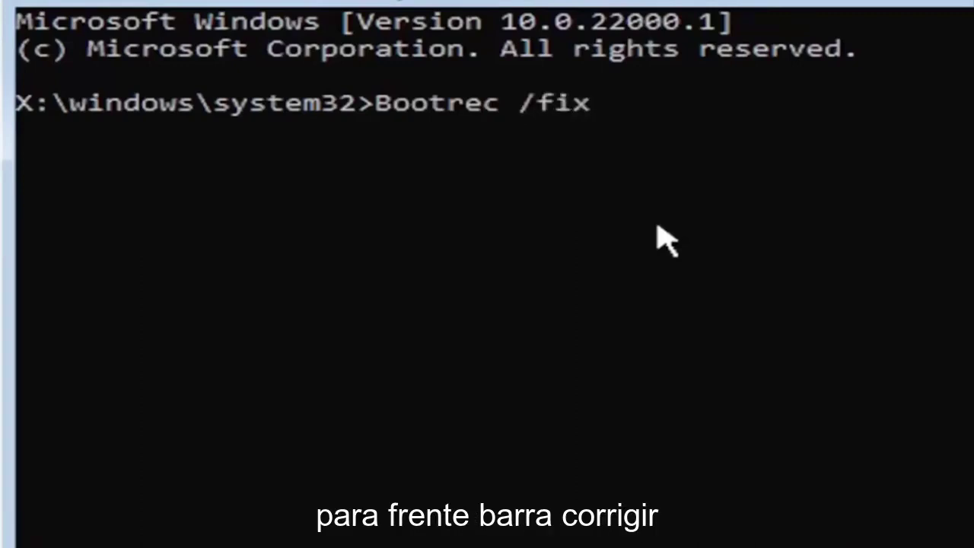
pyautogui.write('mbr')
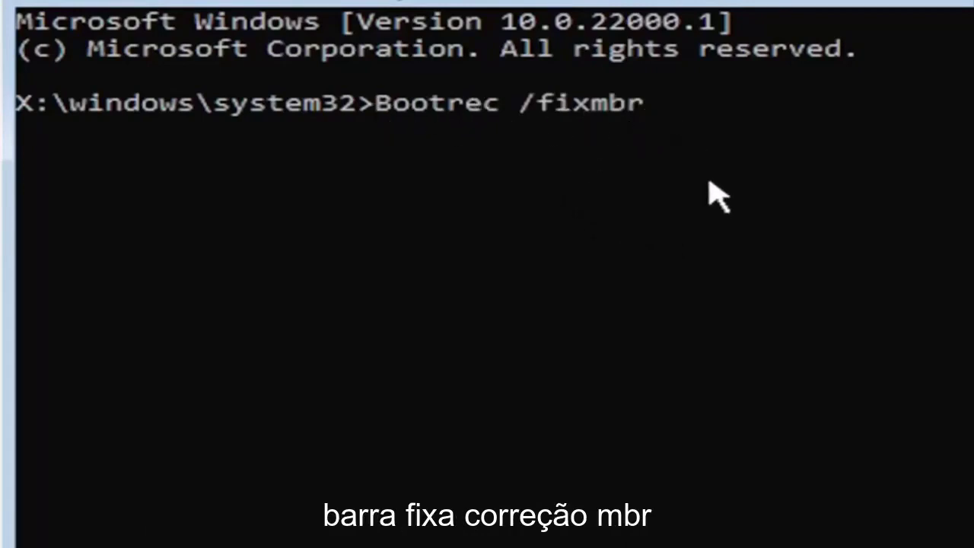
pyautogui.press('Return')
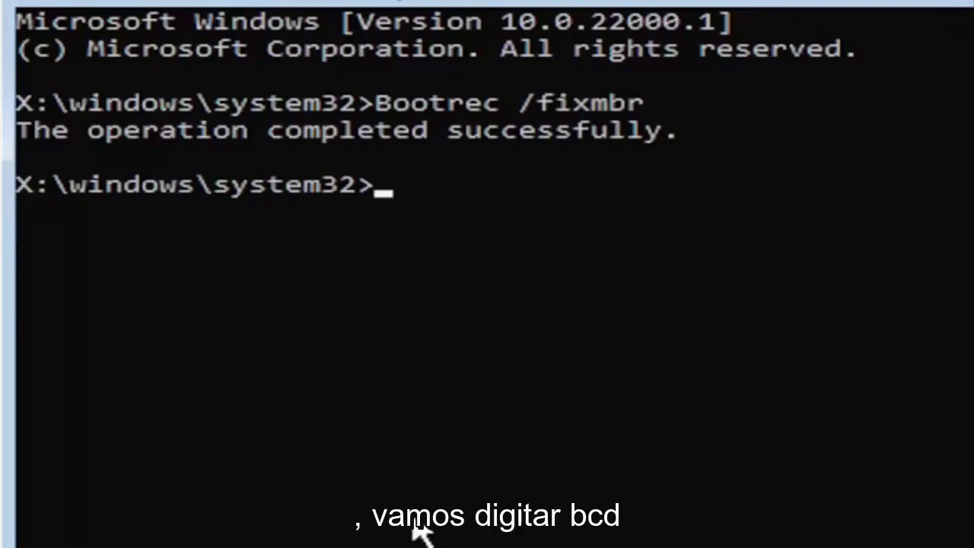
# Enter bcdedit /export c:\bcdbackup at the prompt without running it yet
pyautogui.write('bcd')
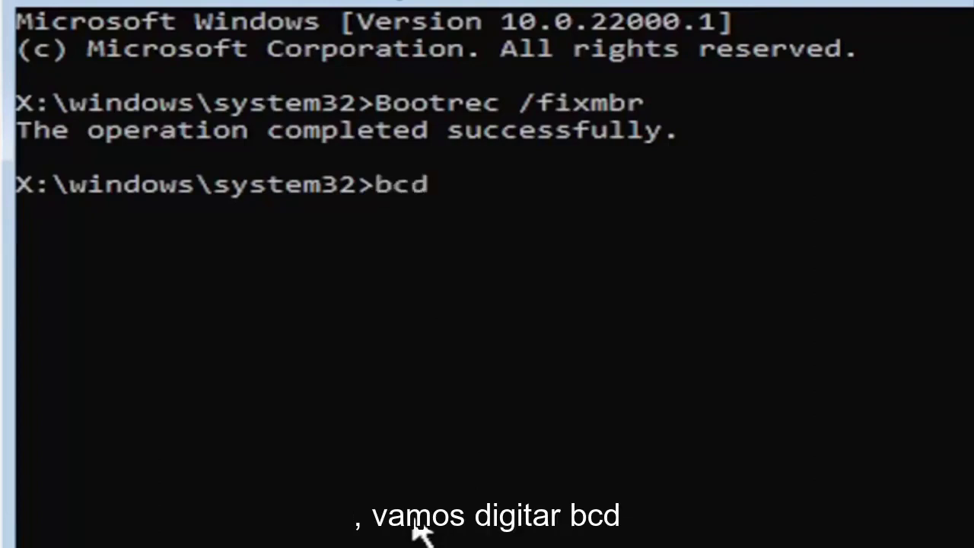
pyautogui.write('edit')
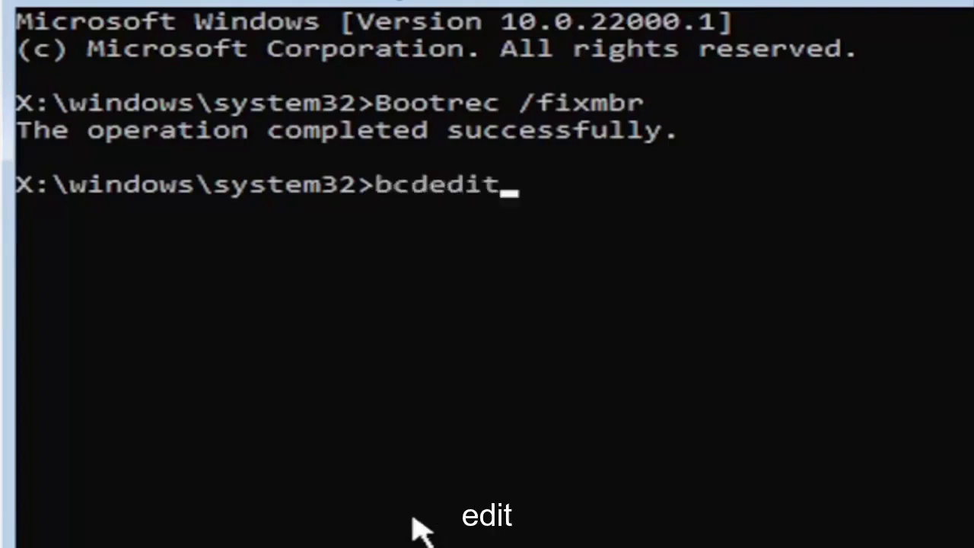
pyautogui.write(' /')
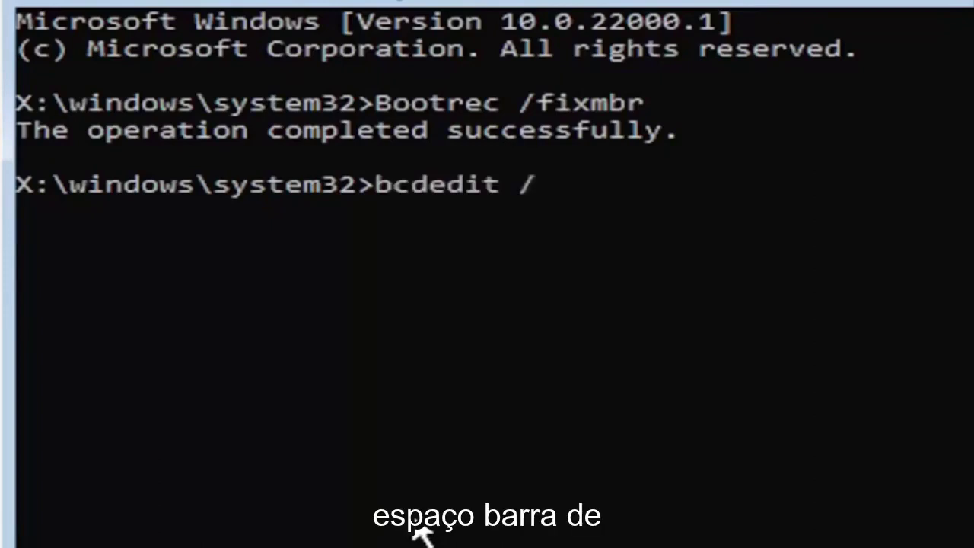
pyautogui.write('export')
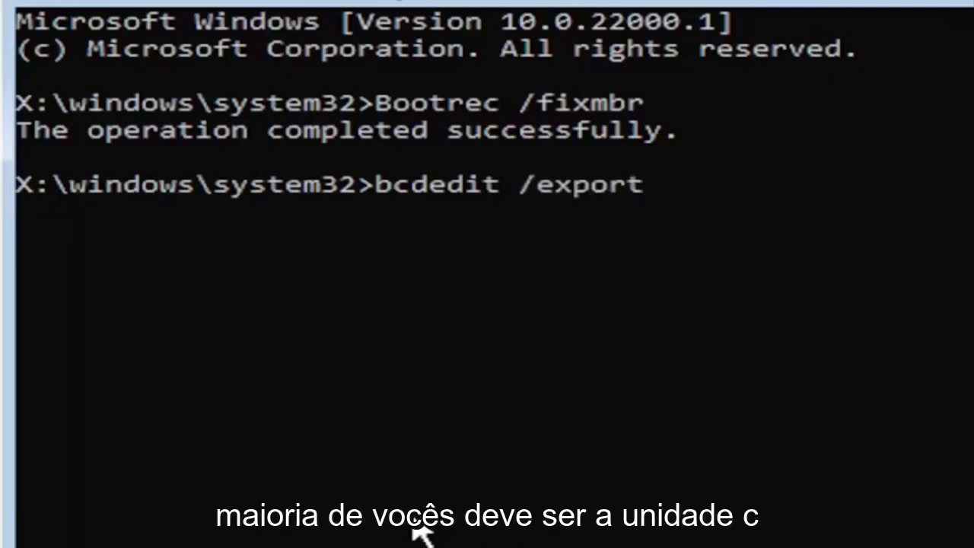
pyautogui.write(' c')
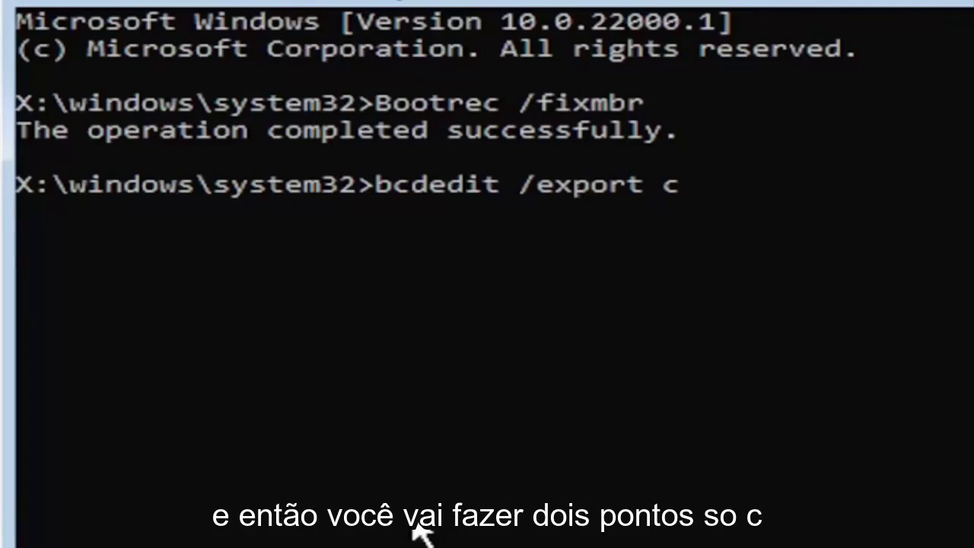
pyautogui.write(':')
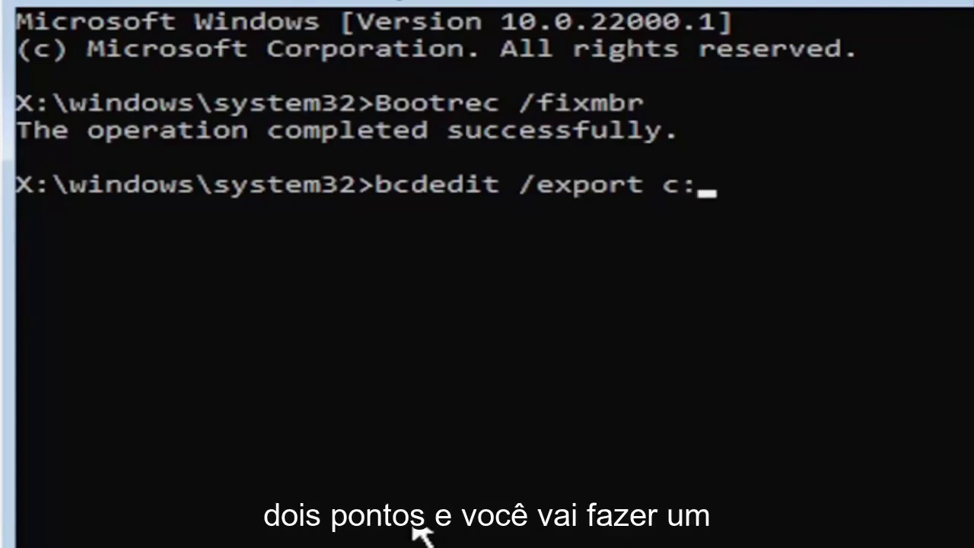
pyautogui.write('\\')
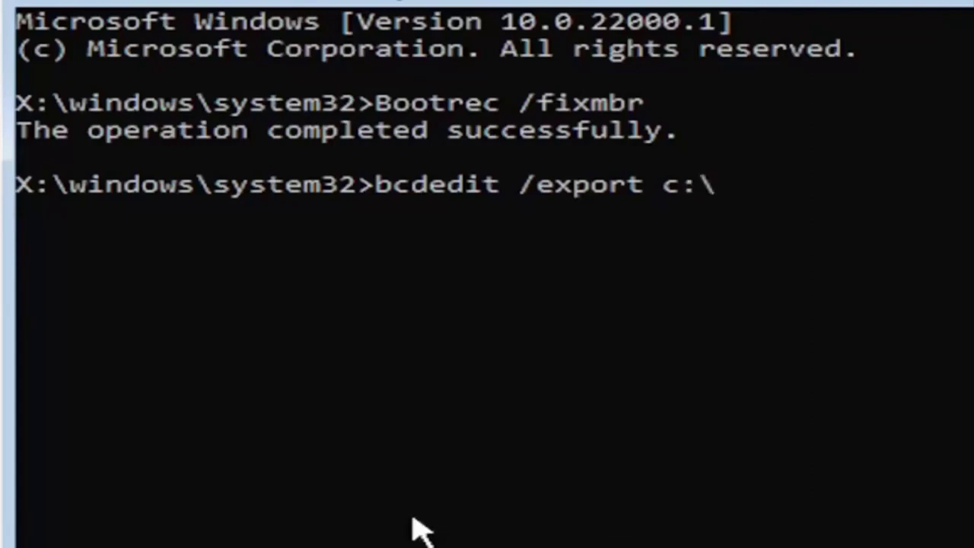
pyautogui.write('bc')
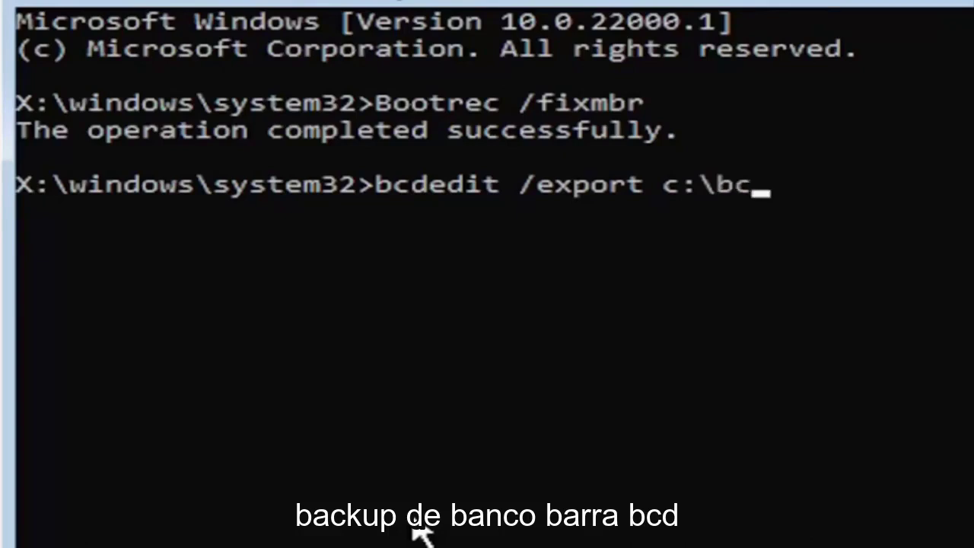
pyautogui.write('dbackup')
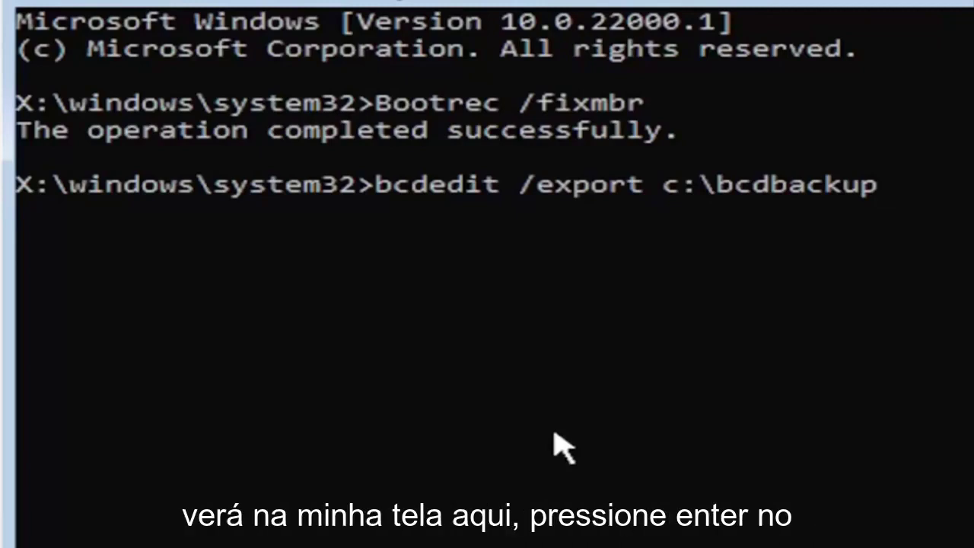
# Run the c:\bcdbackup export, then run attrib c:\boot\bcd -h -r -s
pyautogui.press('Return')
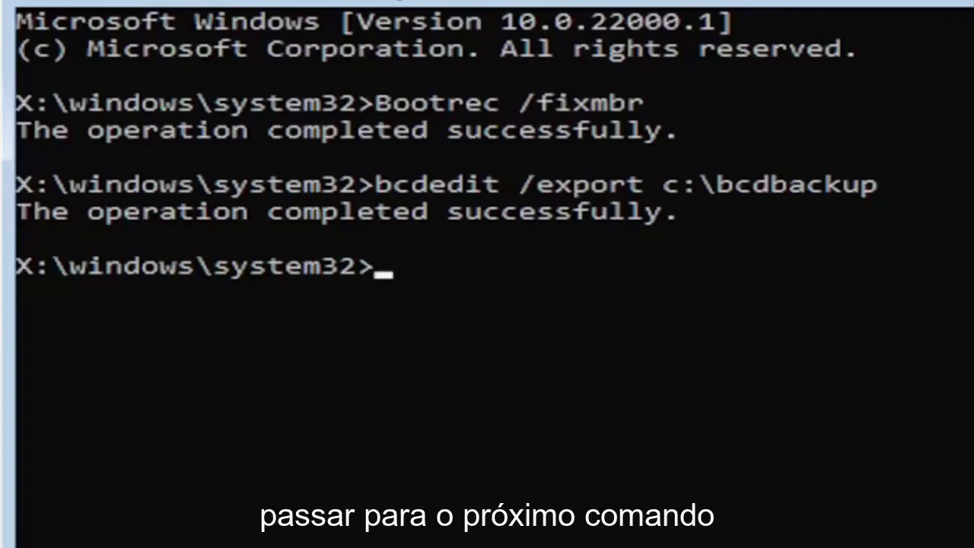
pyautogui.write('att')
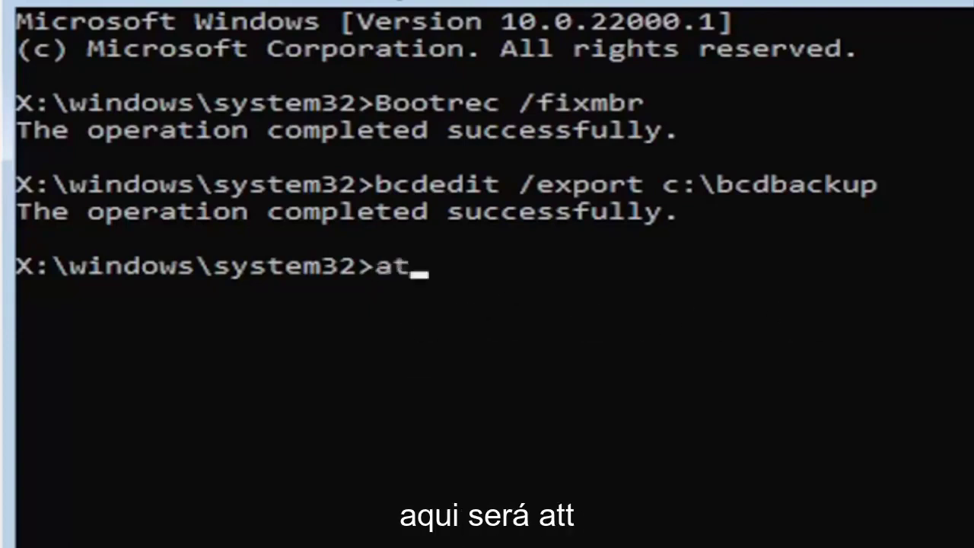
pyautogui.write('rib ')
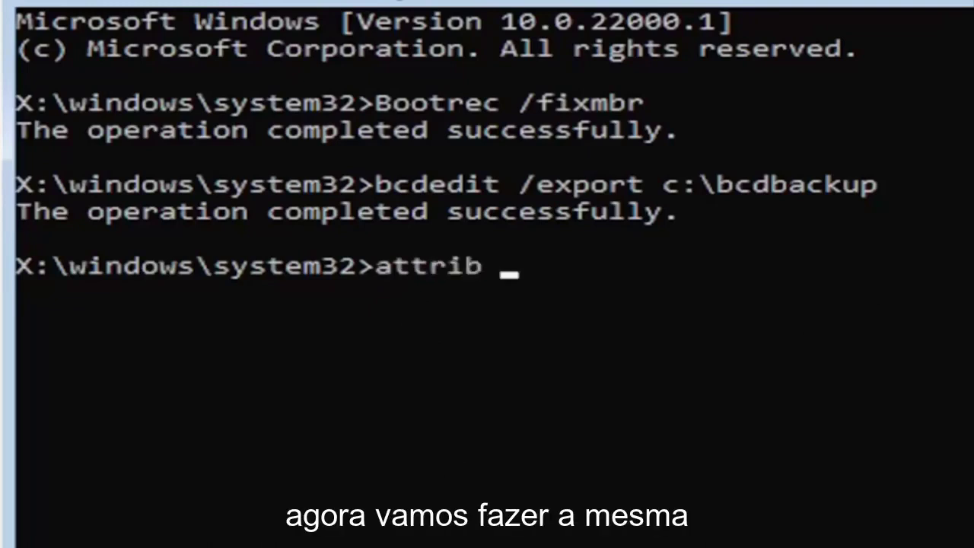
pyautogui.write('c')
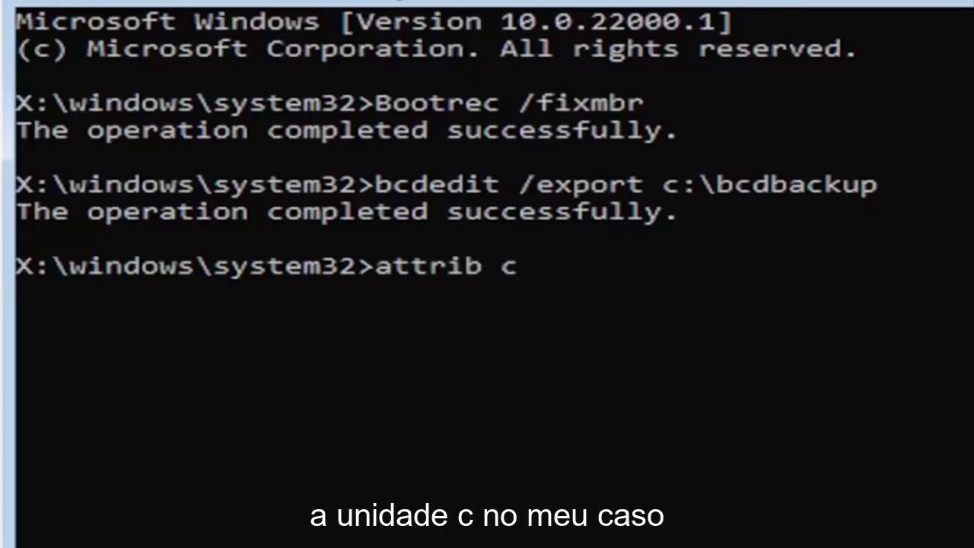
pyautogui.write(':')
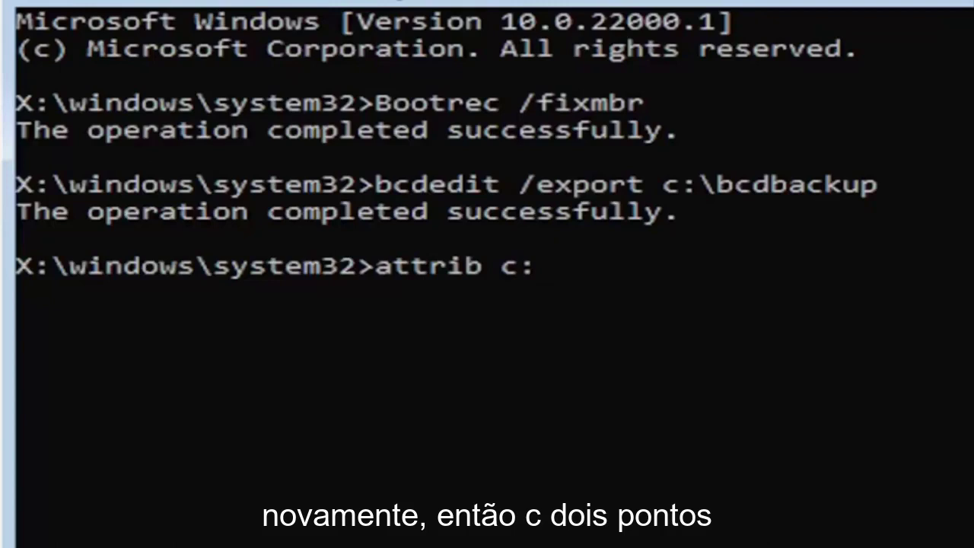
pyautogui.write('\\')
pyautogui.write('b')
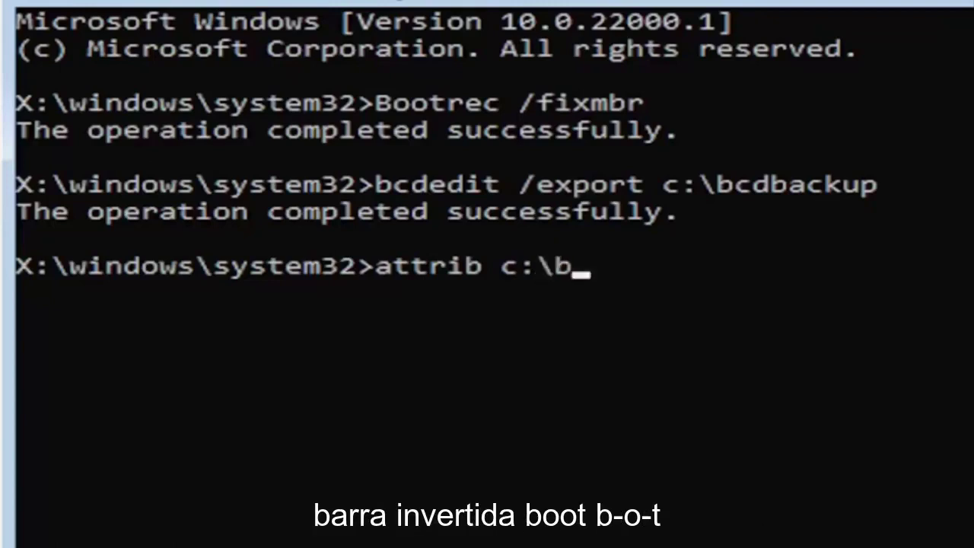
pyautogui.write('oot')
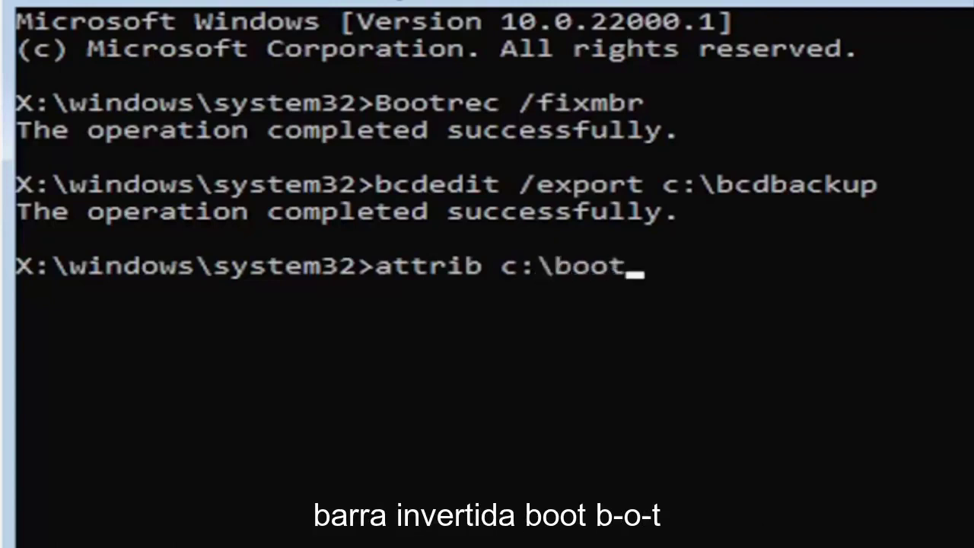
pyautogui.write('\\')
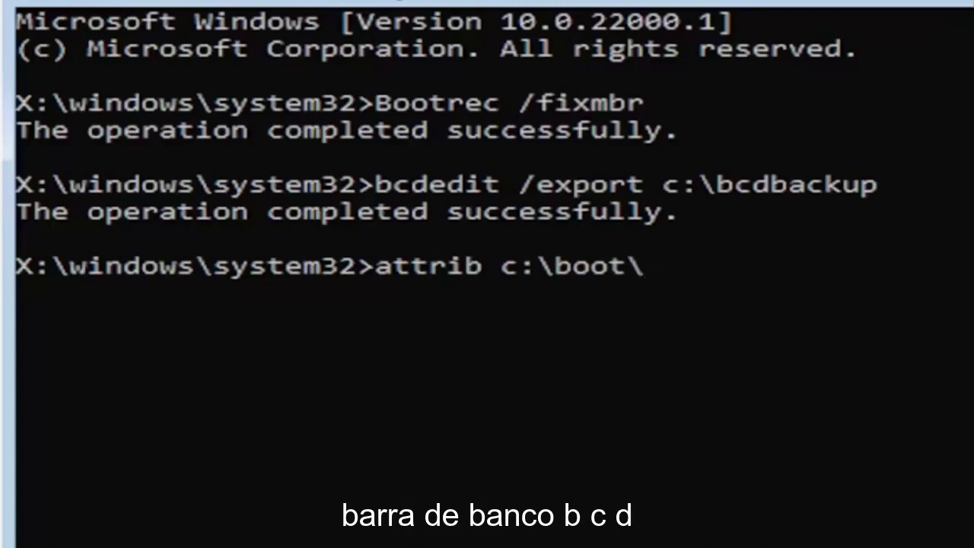
pyautogui.write('bcd')
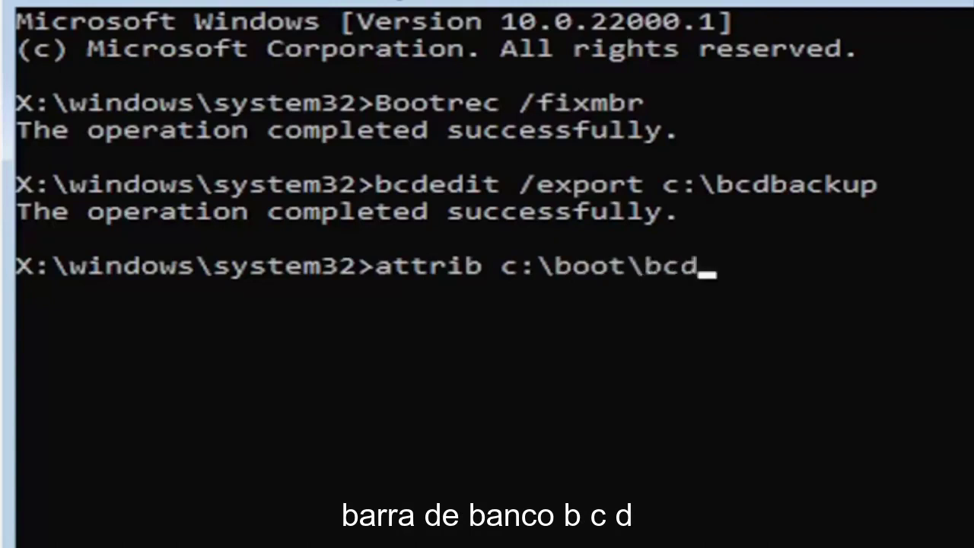
pyautogui.write(' -')
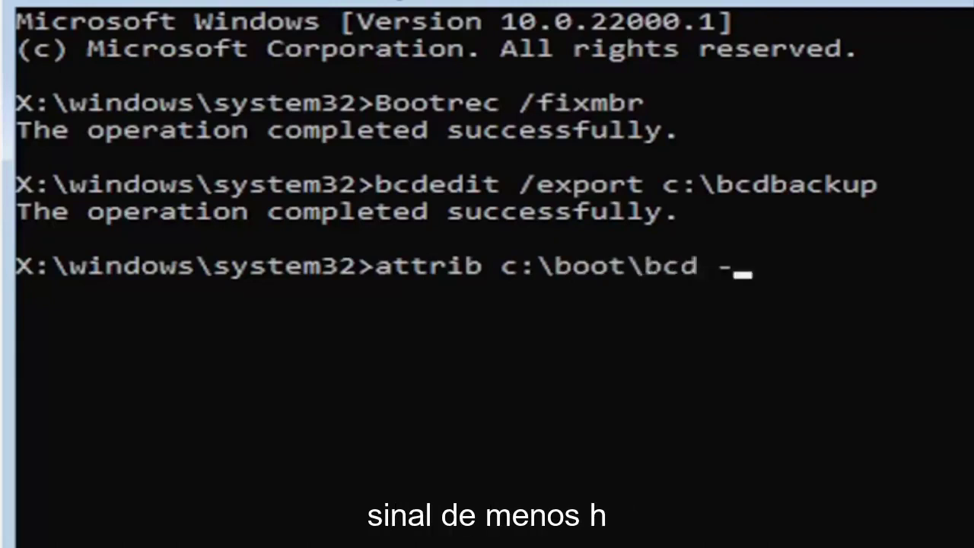
pyautogui.write('h')
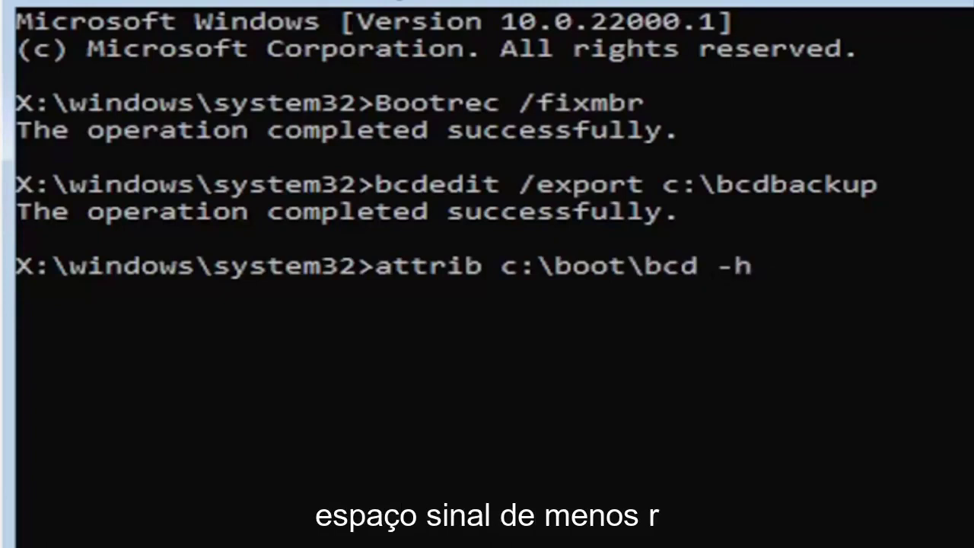
pyautogui.write(' -r -s')
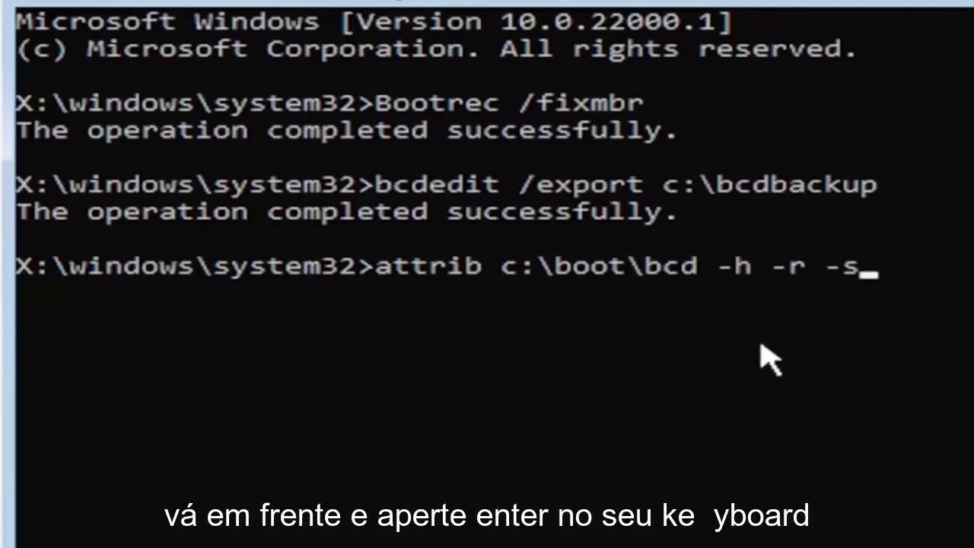
pyautogui.press('Return')
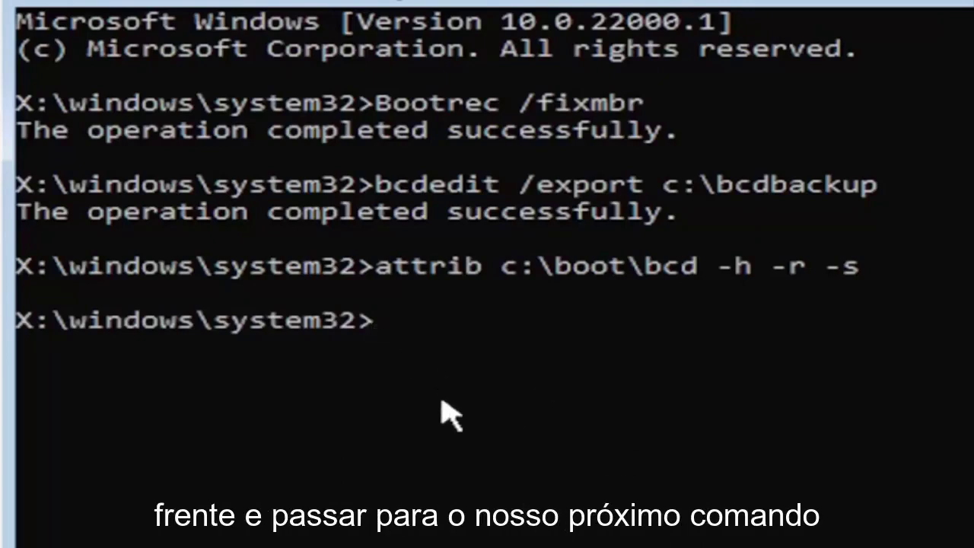
# Run ren c:\boot\bcd bcd.old to set the old boot configuration aside
pyautogui.write('ren')
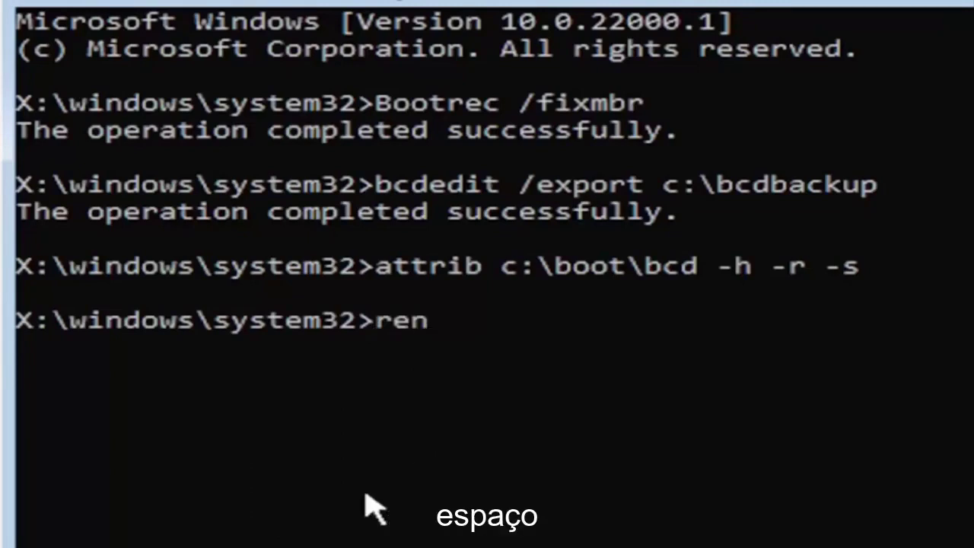
pyautogui.write(' c')
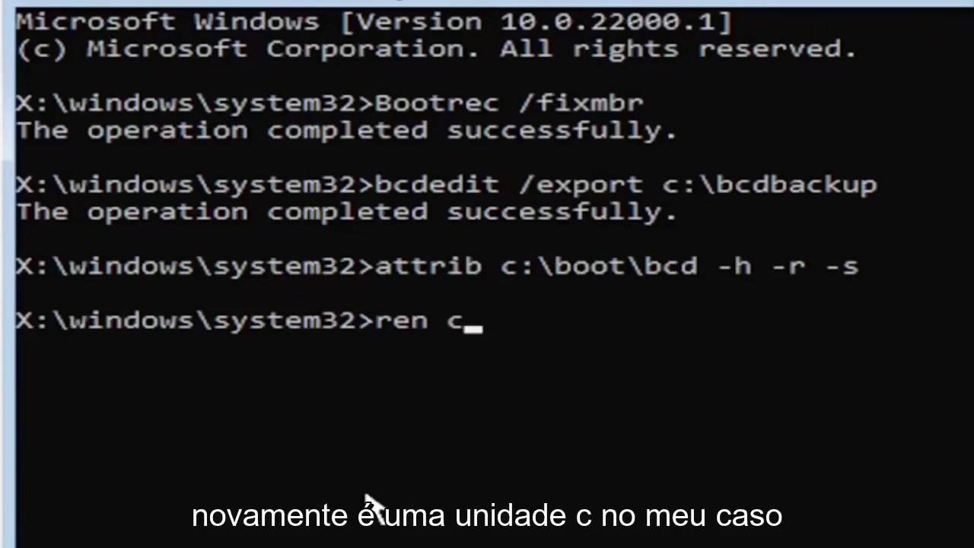
pyautogui.write(':')
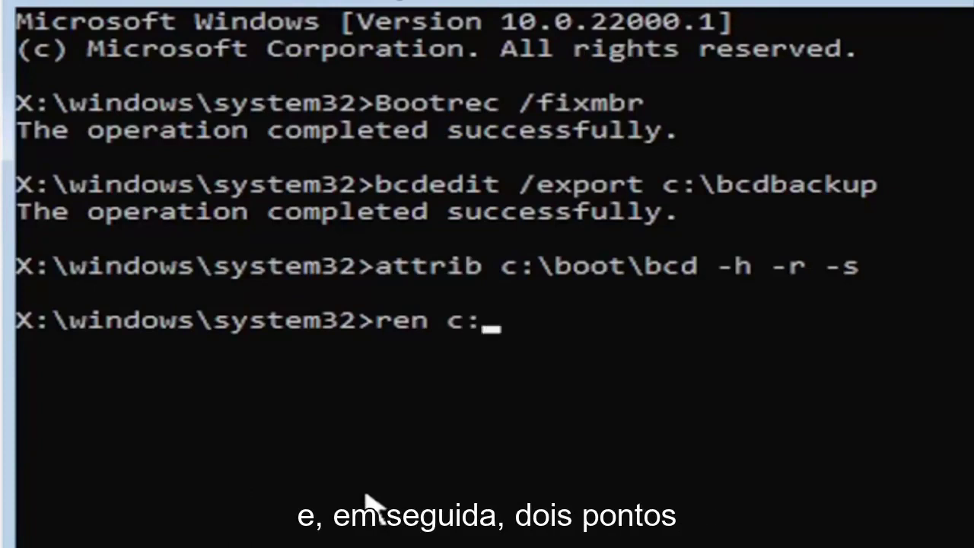
pyautogui.write('\\boo')
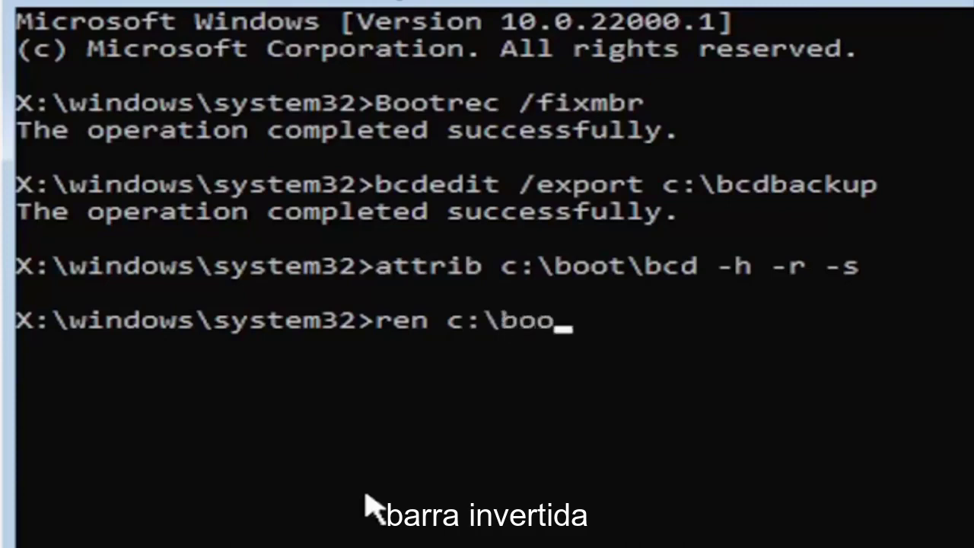
pyautogui.write('t\\')
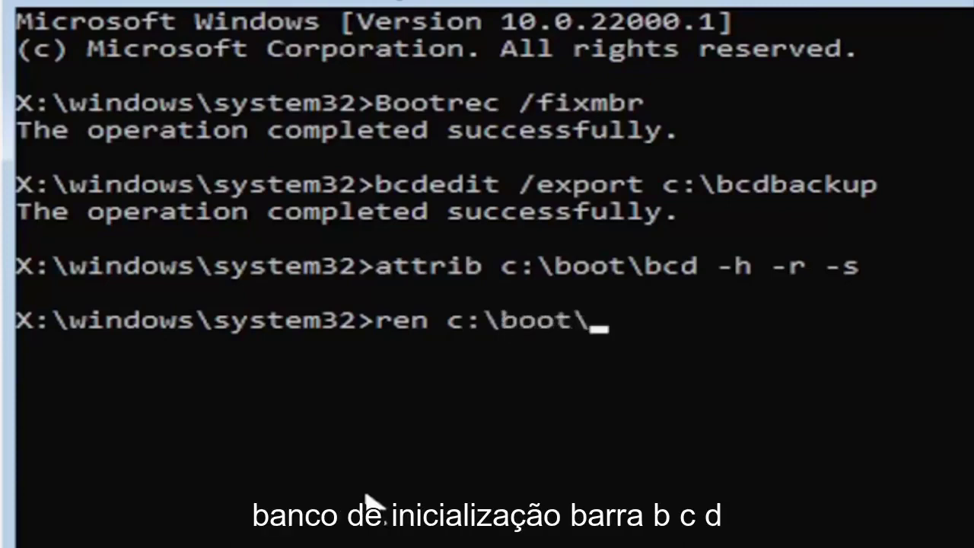
pyautogui.write('bcd')
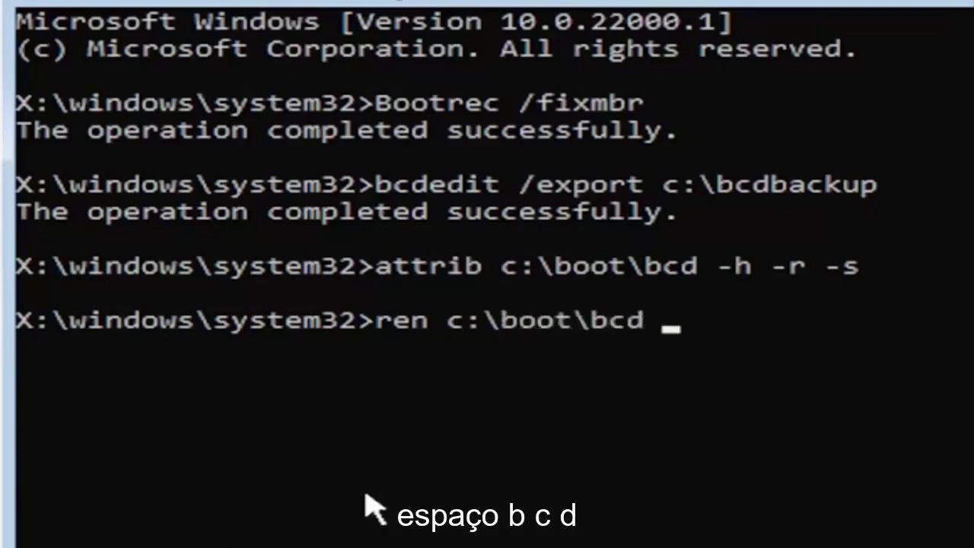
pyautogui.write(' bcd')
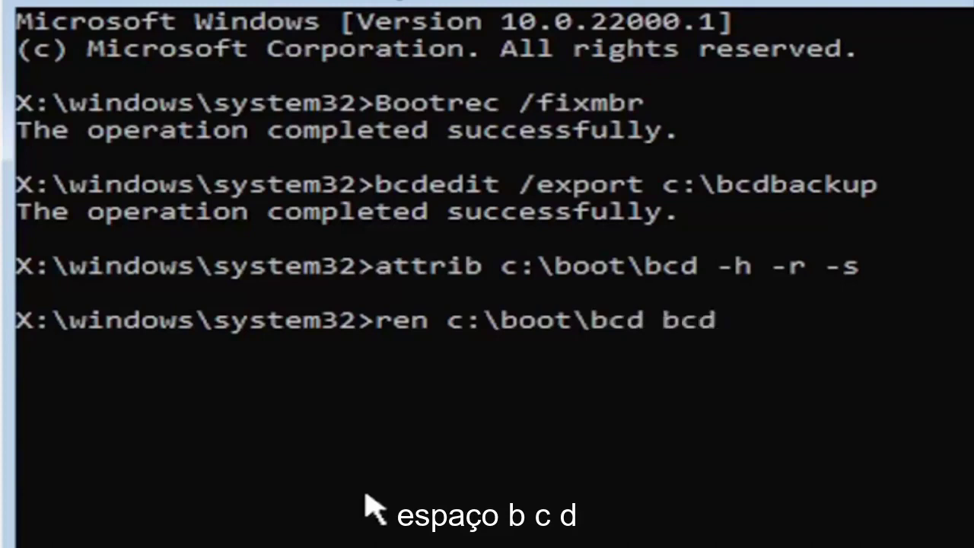
pyautogui.write('.old')
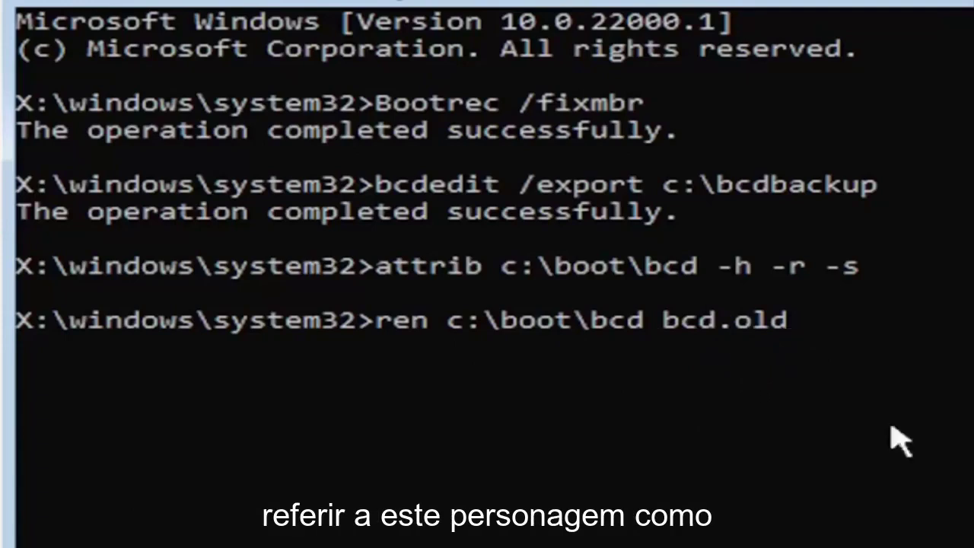
pyautogui.press('Return')
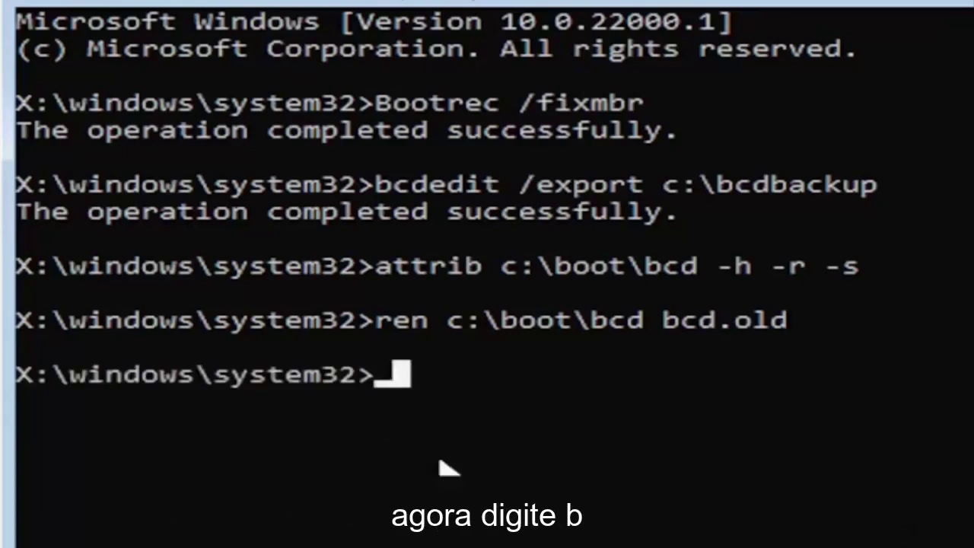
# Run bootrec /rebuildbcd to scan all disks for Windows installations
pyautogui.write('bootrec')
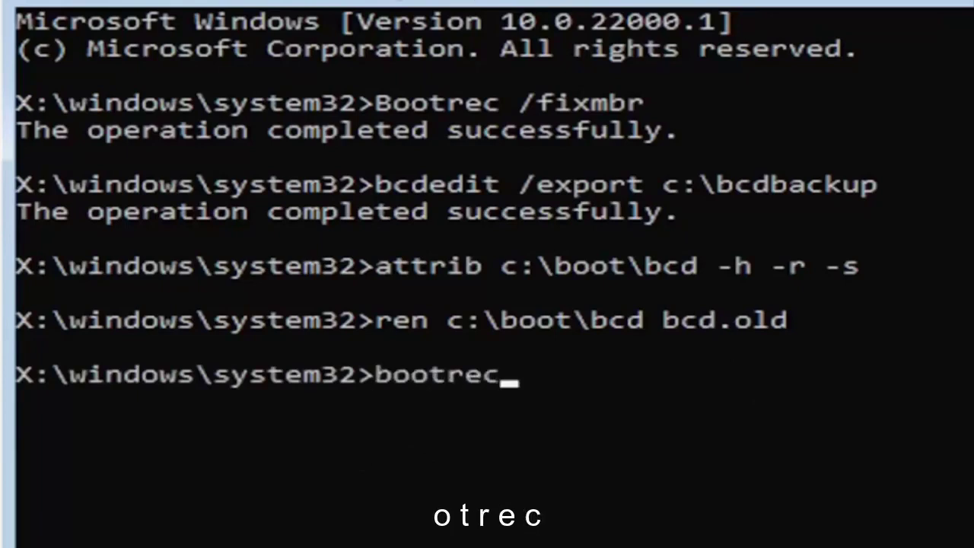
pyautogui.write(' /')
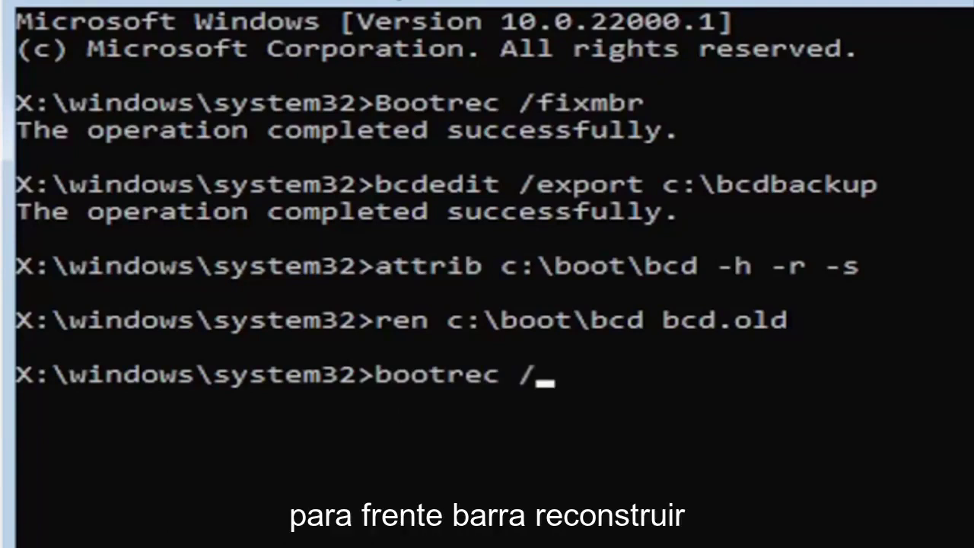
pyautogui.write('rebuild')
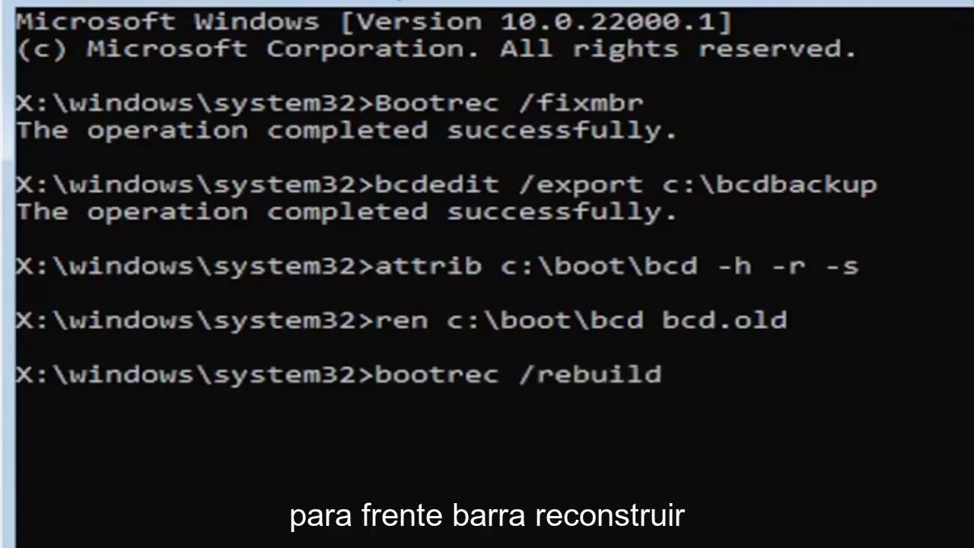
pyautogui.write('bcd')
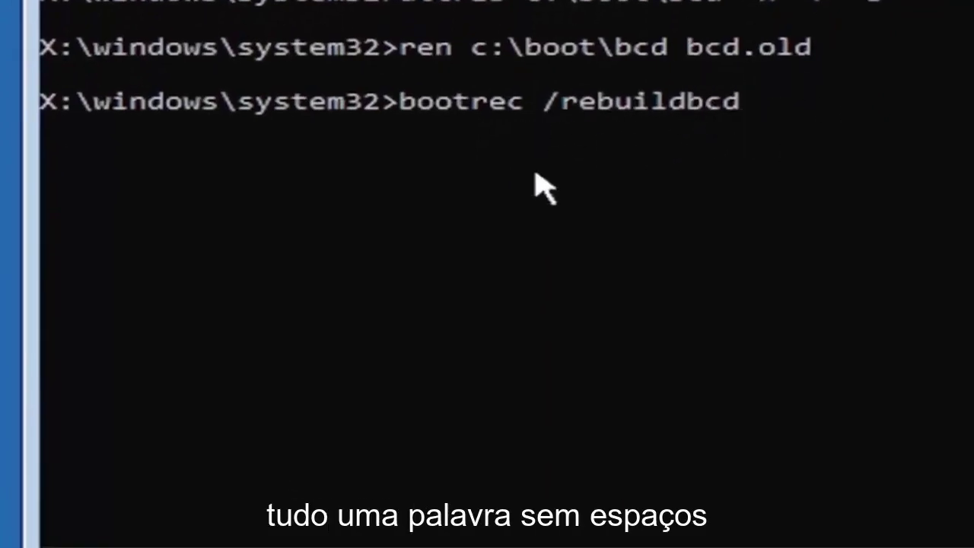
pyautogui.press('Return')
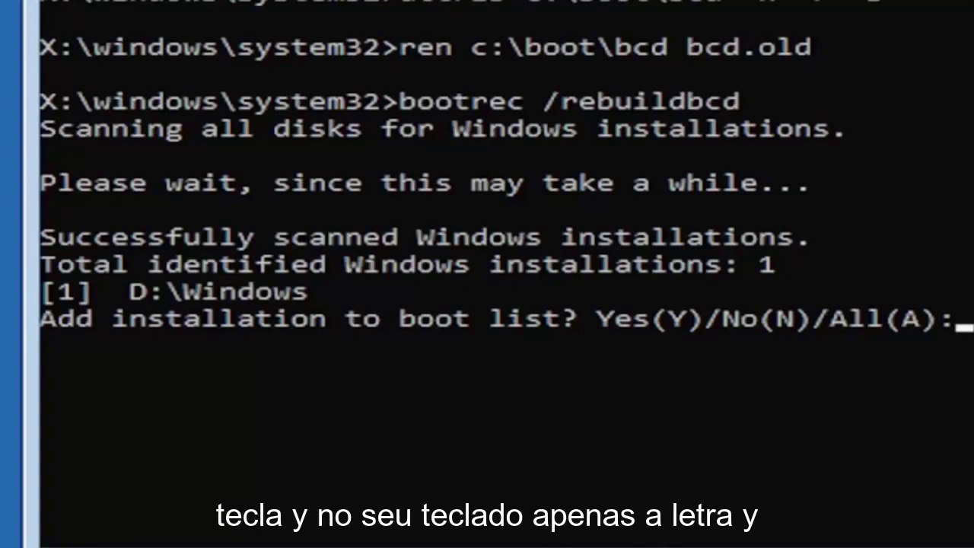
# Answer y to add D:\Windows to the boot list
pyautogui.write('y')
pyautogui.press('Return')
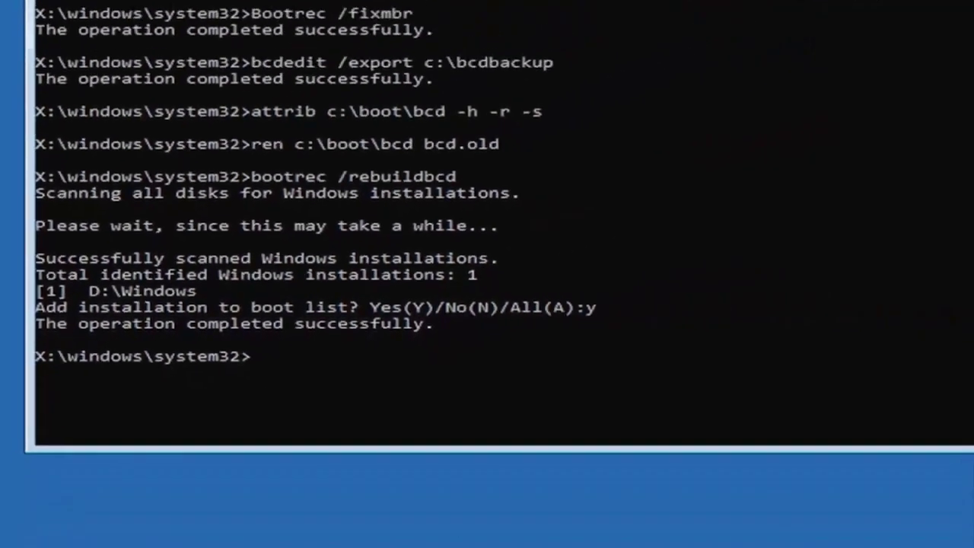
# Close Command Prompt and choose Continue to boot into Windows
pyautogui.click(957, 58)
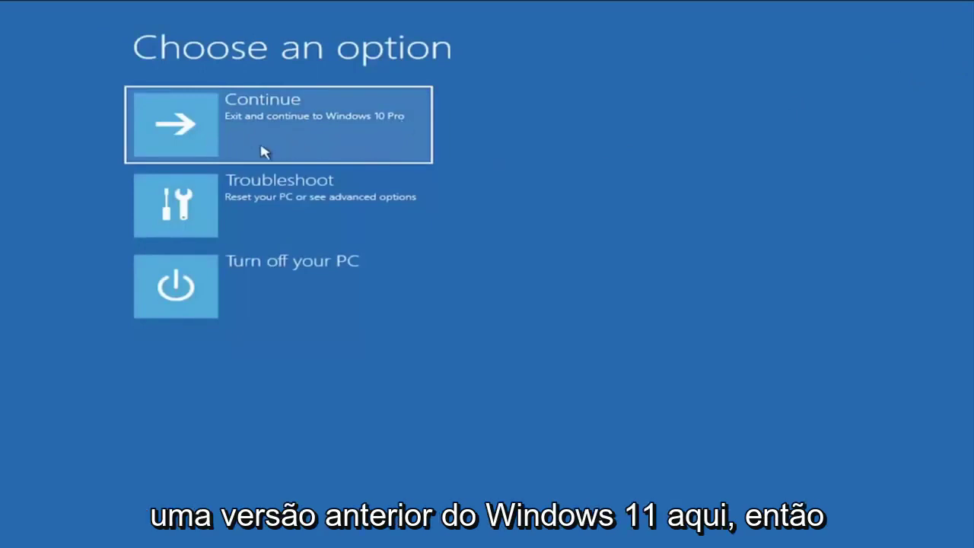
pyautogui.click(370, 130)
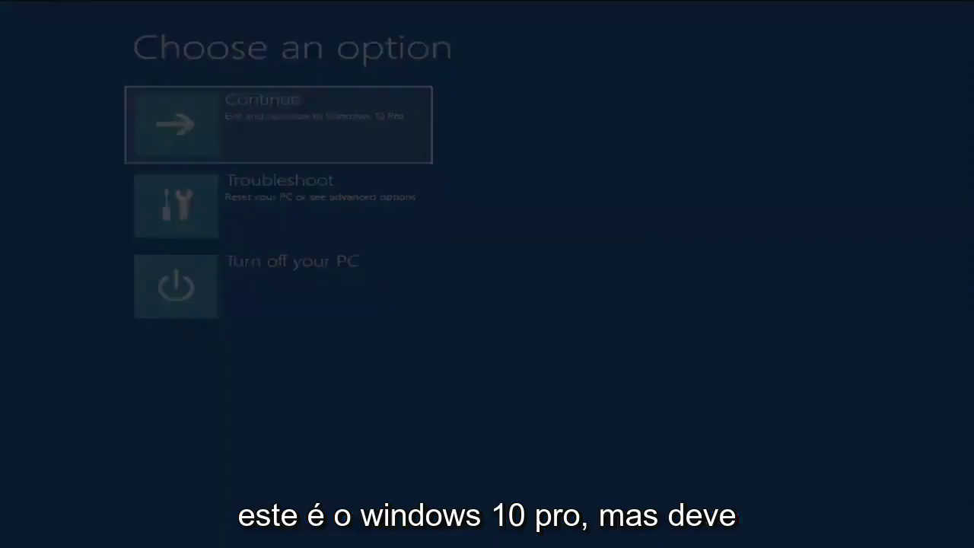